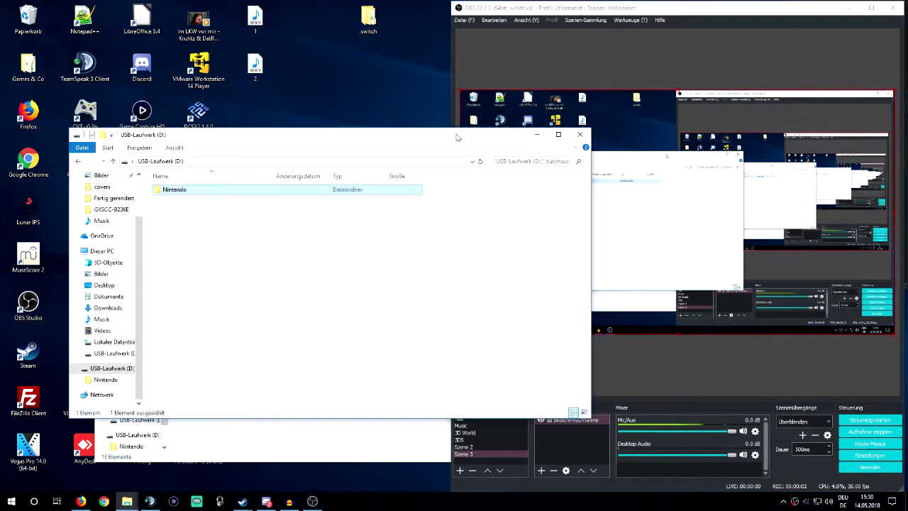
Bring the Videos folder window to the front and close it, returning to the USB drive D: window
click(325, 433)
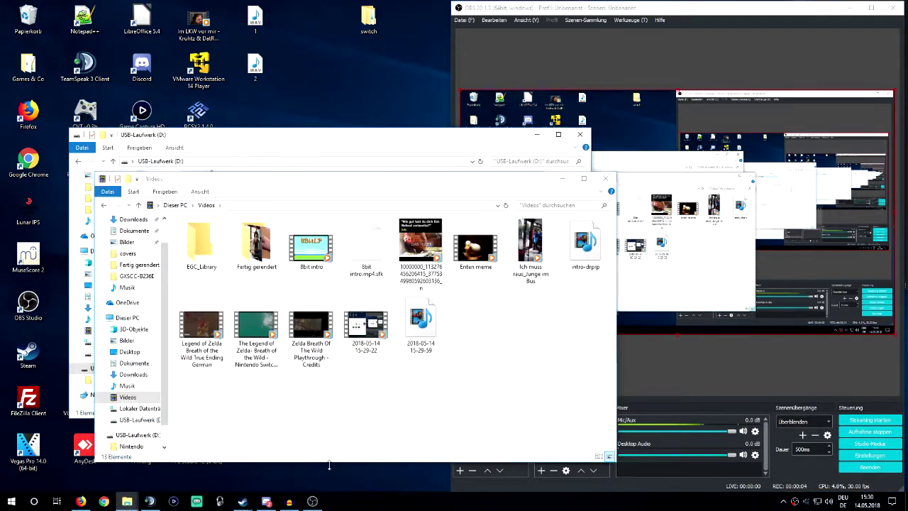
click(603, 174)
click(206, 182)
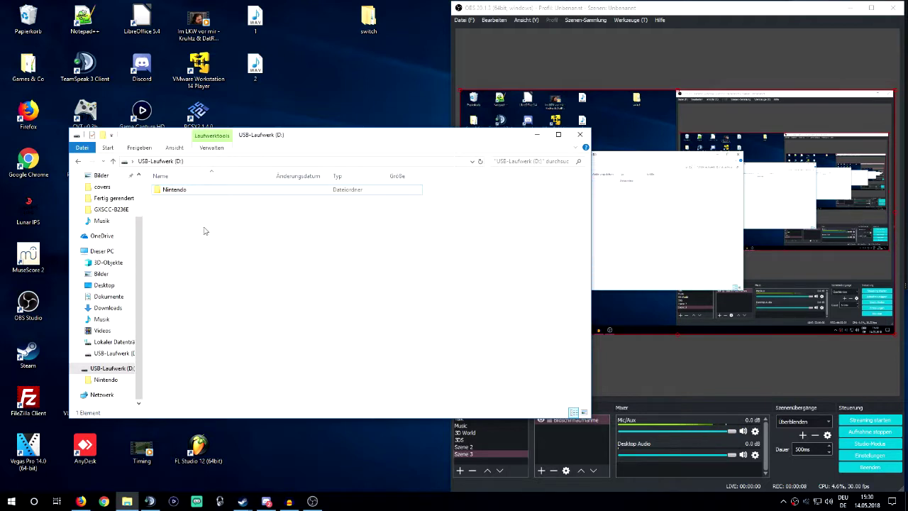
Look inside the Nintendo folder on USB drive D: and return to the drive's root
drag(448, 246, 153, 184)
click(157, 198)
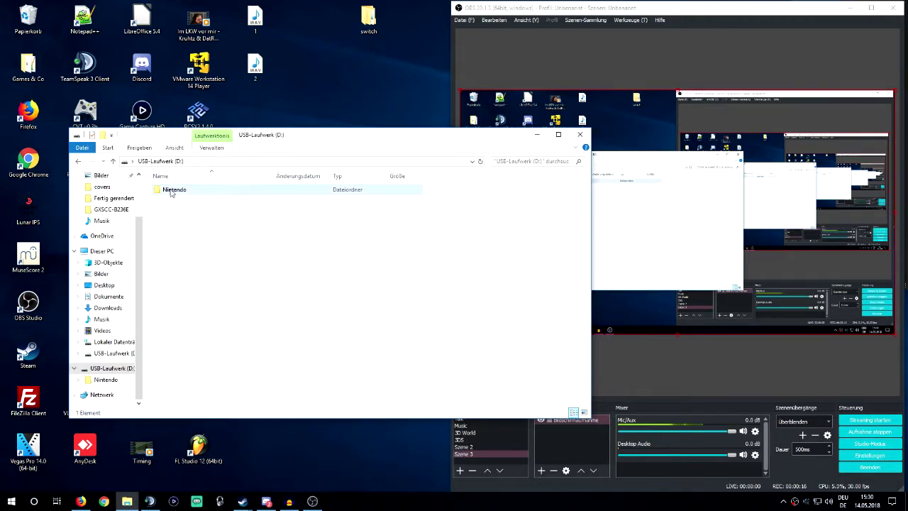
double_click(166, 192)
drag(231, 219, 228, 195)
click(160, 161)
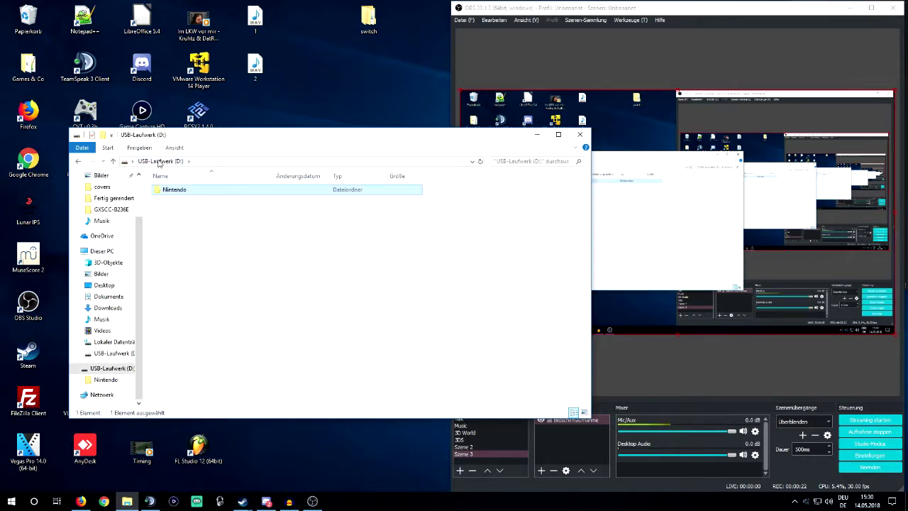
Switch to Firefox, review the address and download files of the hekate-ipl-50x v1.0.0 release page, and minimize the browser
click(81, 500)
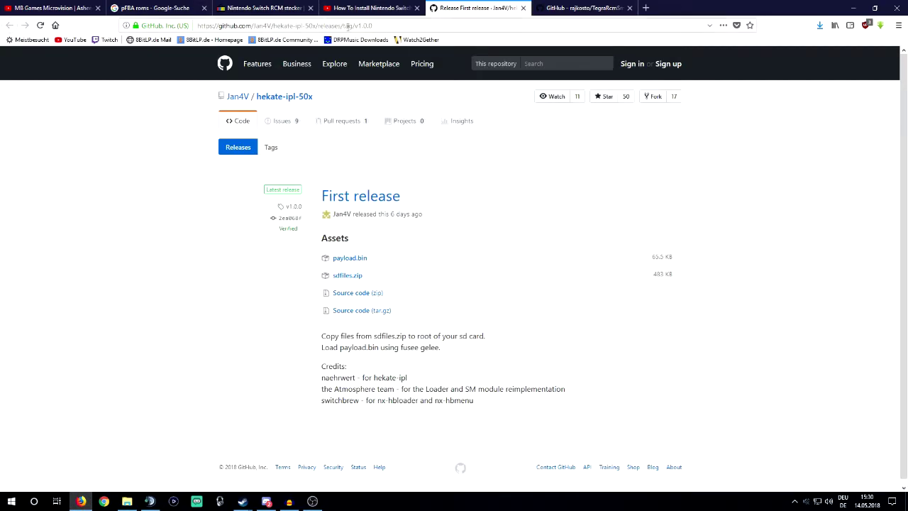
click(379, 26)
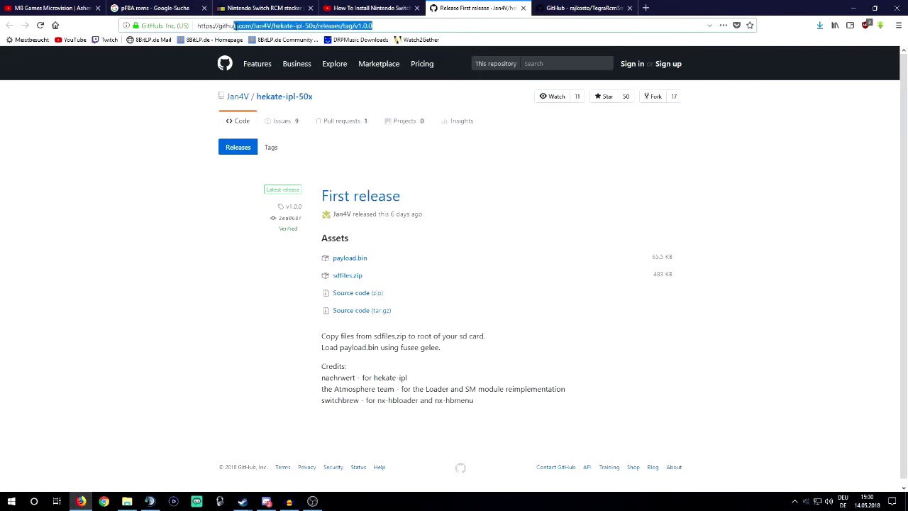
click(207, 263)
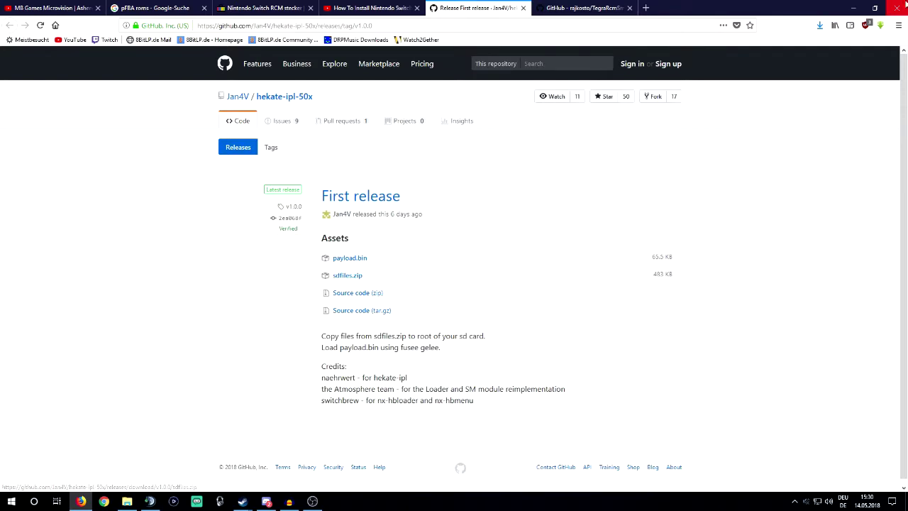
click(854, 8)
Open the Downloads folder, move its window aside and open the sdfiles archive from it
right_click(126, 500)
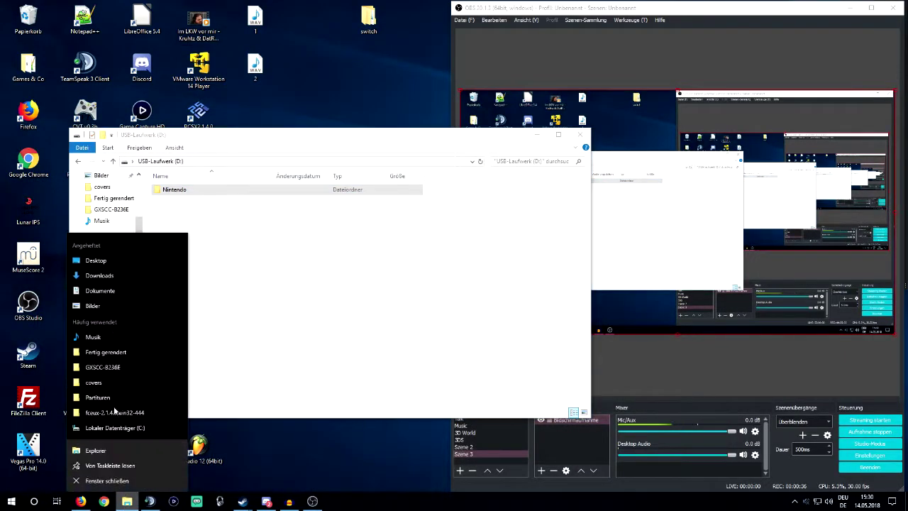
click(114, 276)
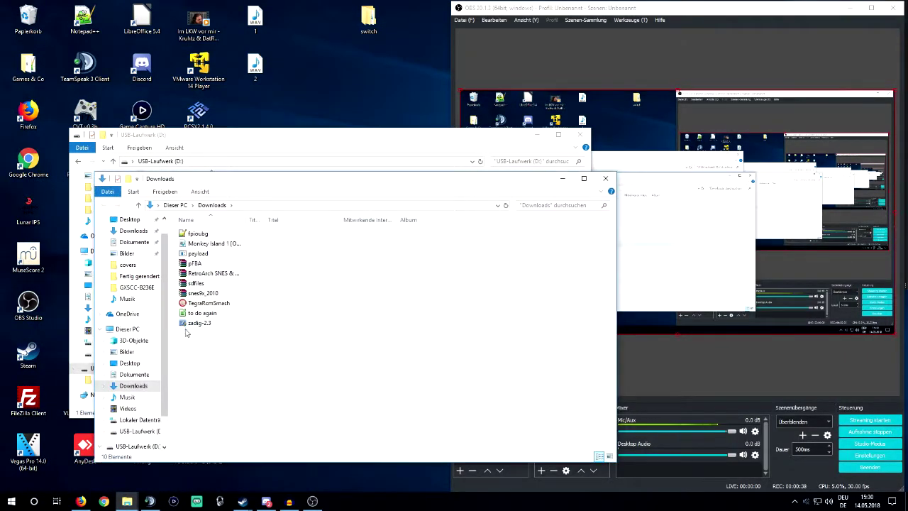
click(196, 282)
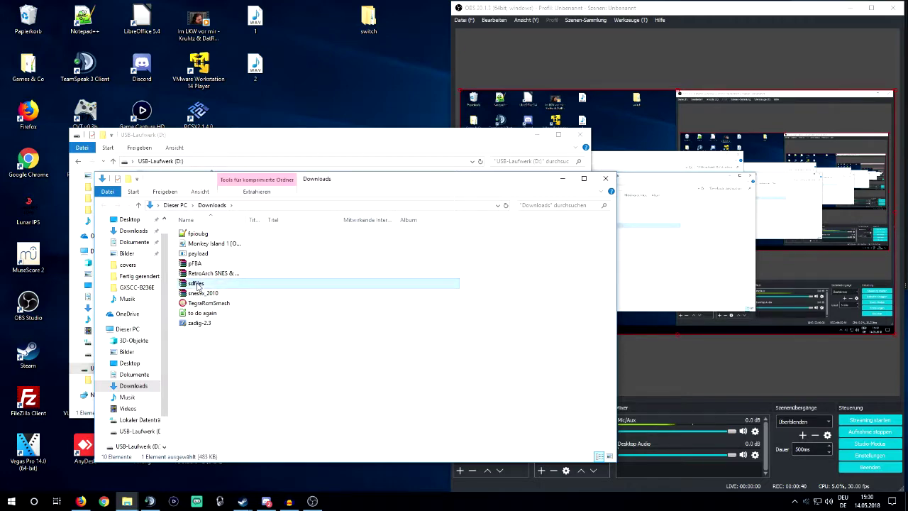
click(198, 256)
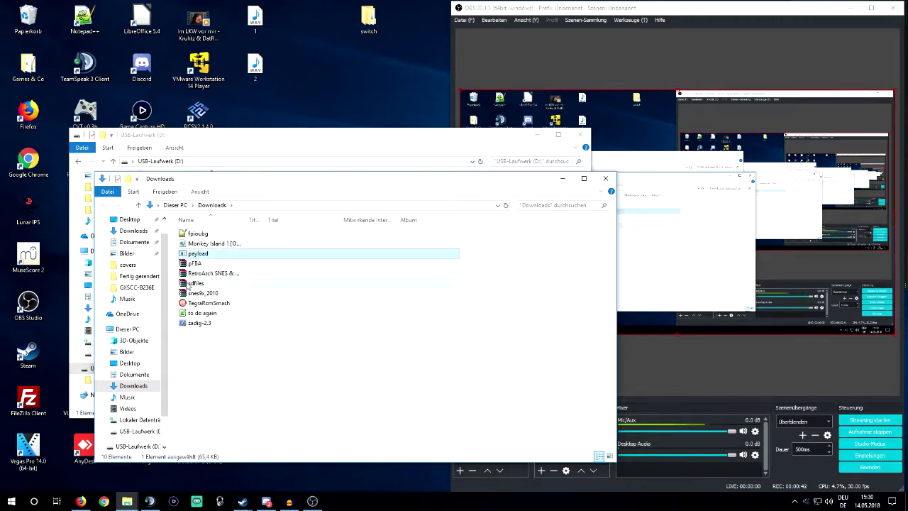
click(190, 284)
drag(360, 182, 728, 190)
double_click(594, 291)
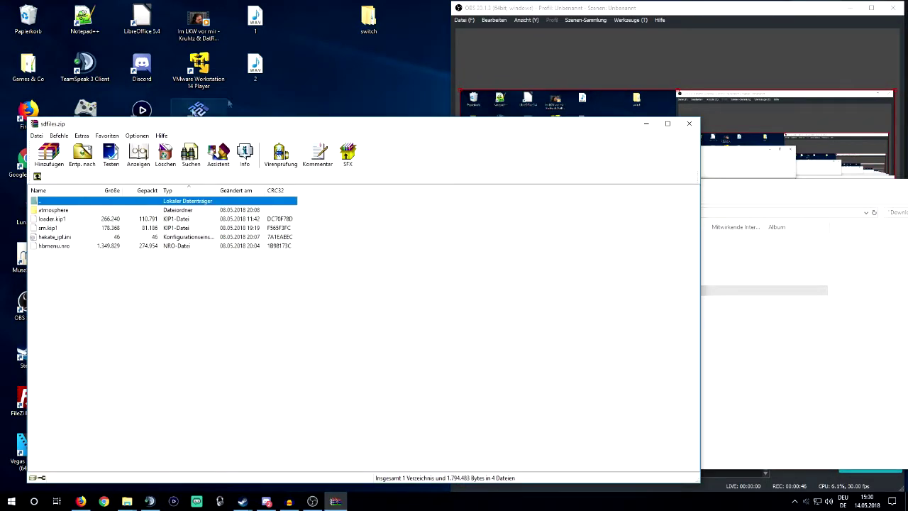
Extract the atmosphere folder and all four files from sdfiles.zip into the root of USB drive D:
drag(195, 129, 638, 112)
drag(519, 244, 505, 192)
drag(500, 202, 168, 259)
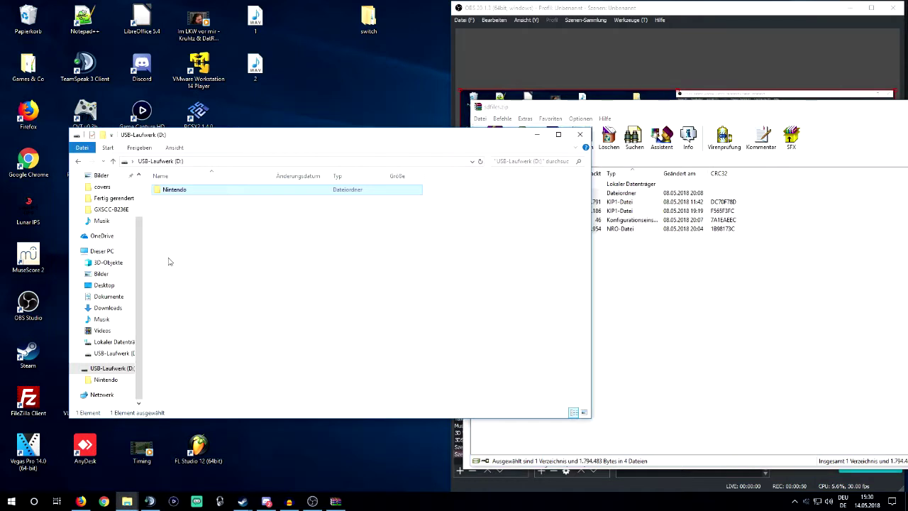
mouse_move(233, 305)
mouse_down()
mouse_move(173, 192)
mouse_move(217, 297)
mouse_up()
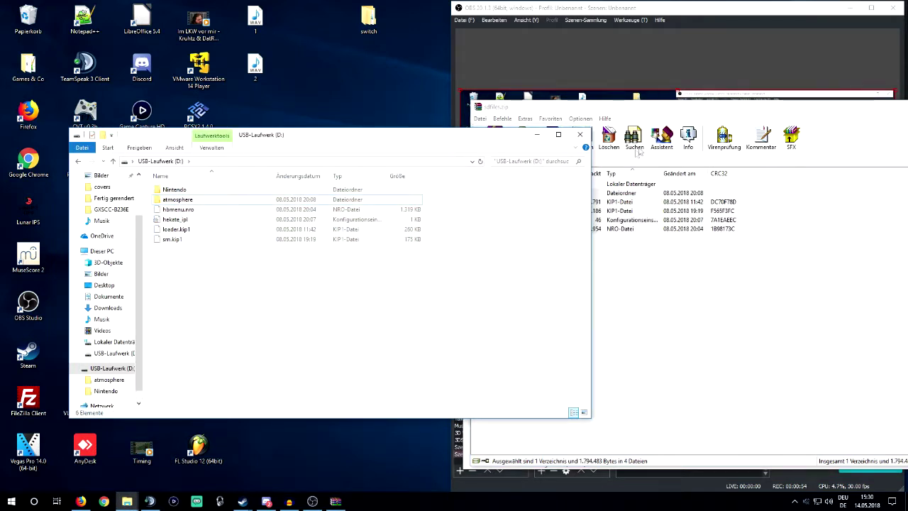
Copy the switch folder from the desktop into the root of USB drive D:
right_click(405, 295)
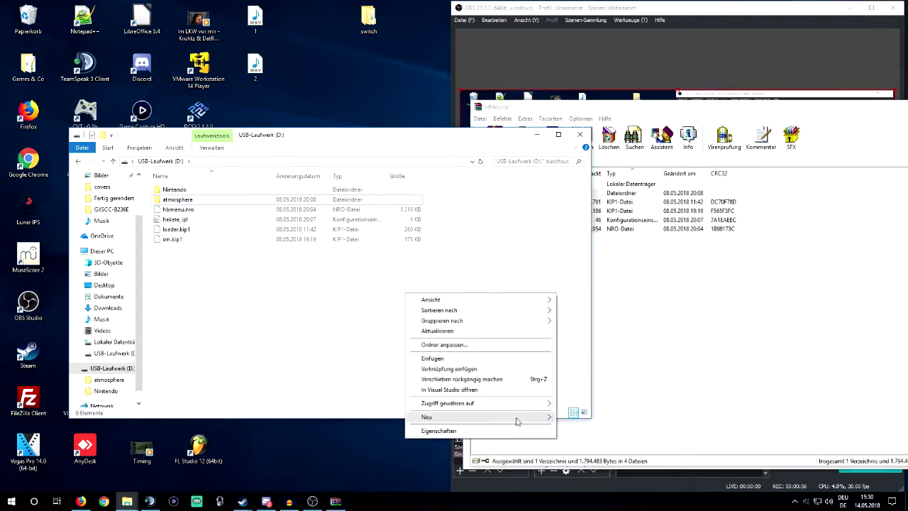
mouse_move(516, 421)
click(368, 18)
drag(368, 18, 209, 186)
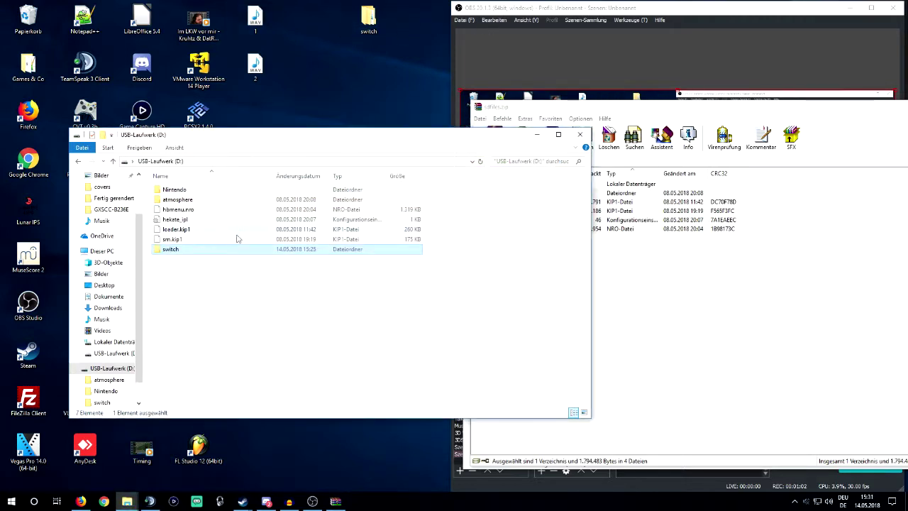
Open the switch folder on drive D: and inspect its SNES subfolder, selecting the Snes9x.nro file
click(187, 250)
key(Return)
double_click(205, 249)
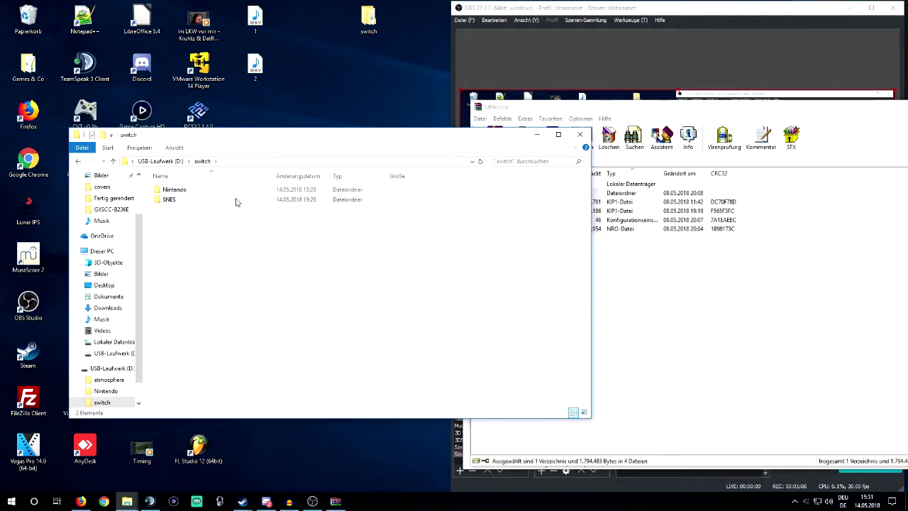
click(188, 201)
double_click(189, 201)
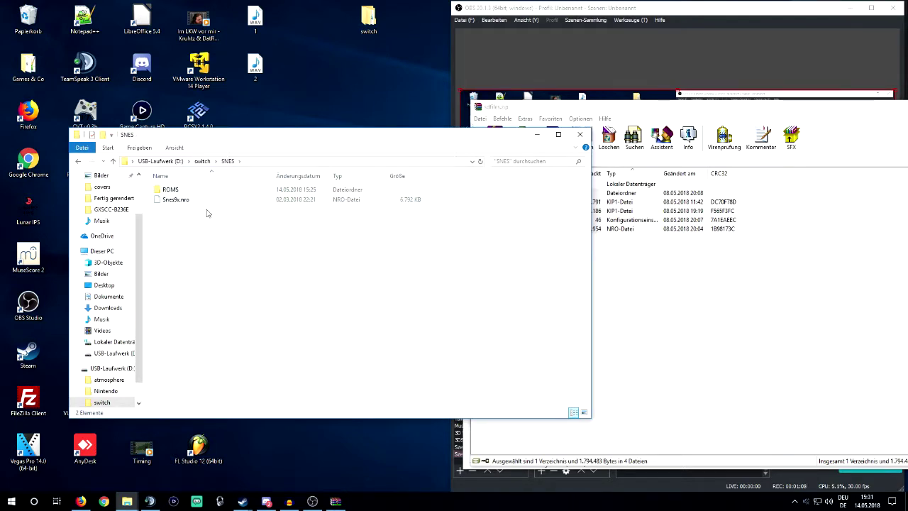
click(177, 201)
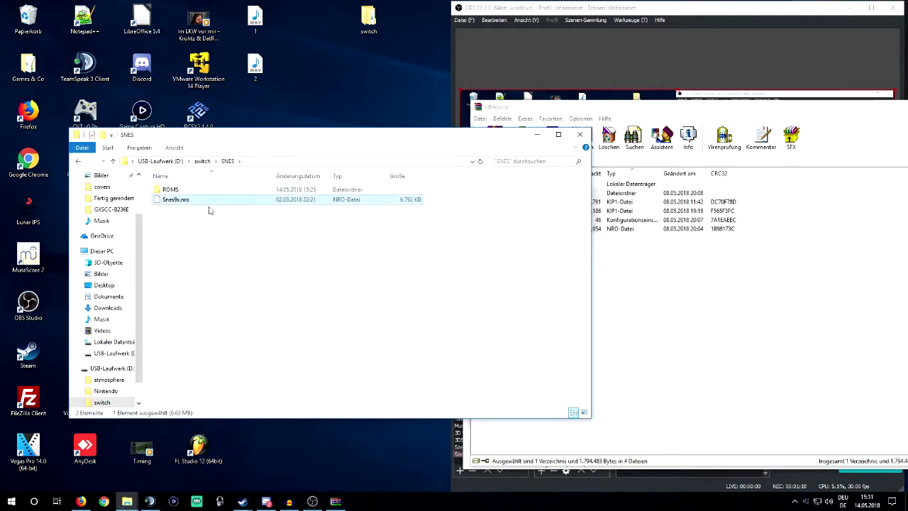
Inspect the Nintendo subfolder inside the switch folder and go back to the root of drive D:
click(202, 162)
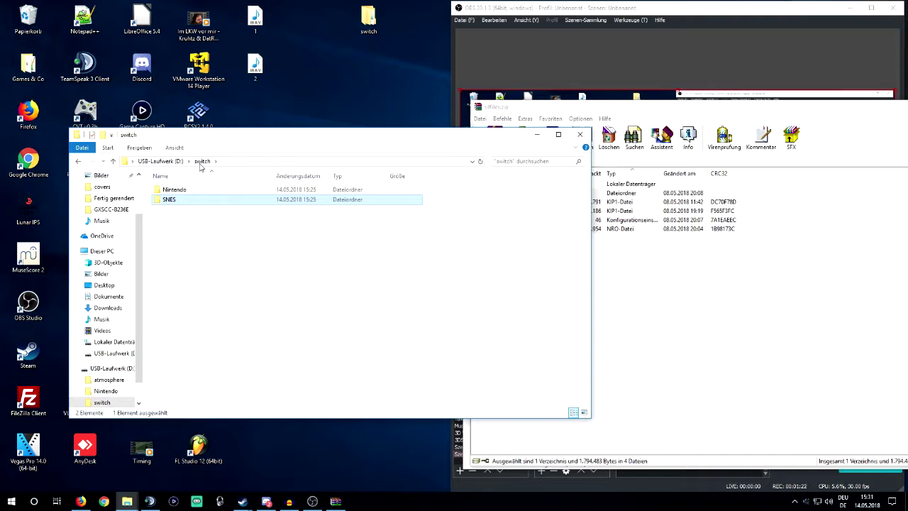
double_click(205, 190)
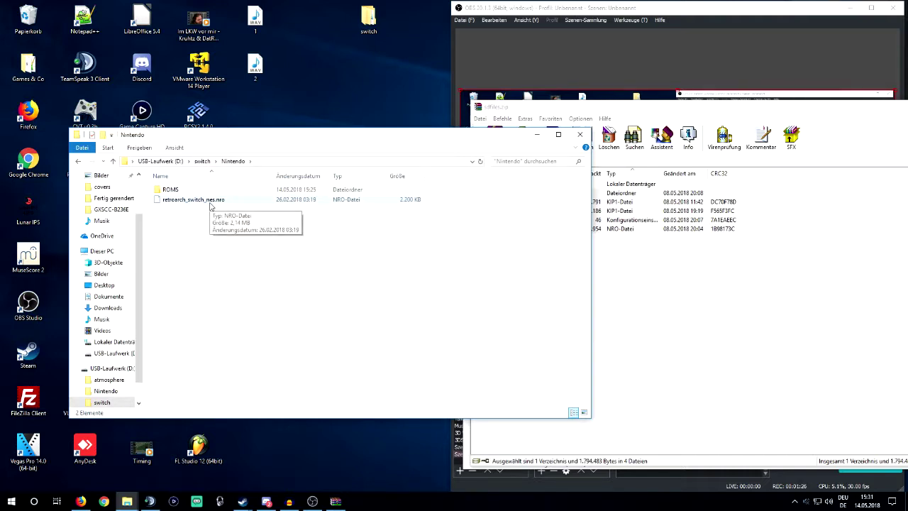
click(203, 161)
click(160, 161)
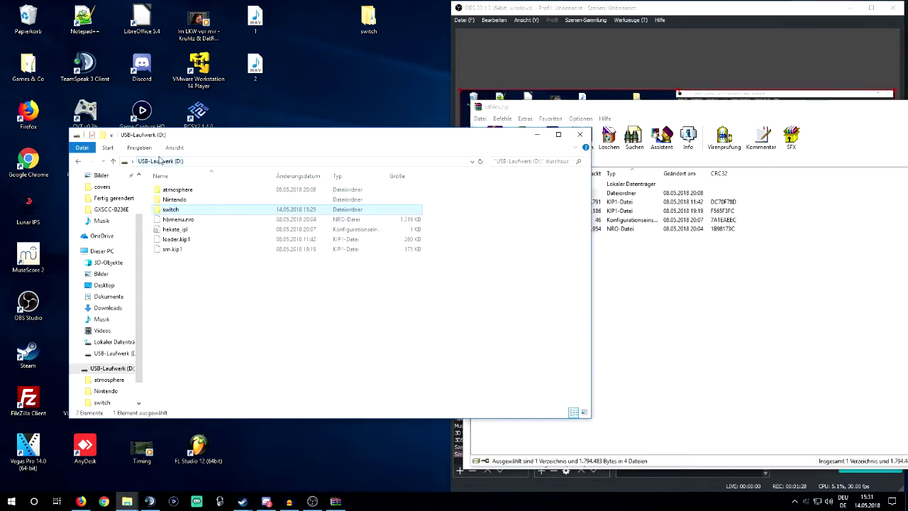
drag(261, 315, 189, 323)
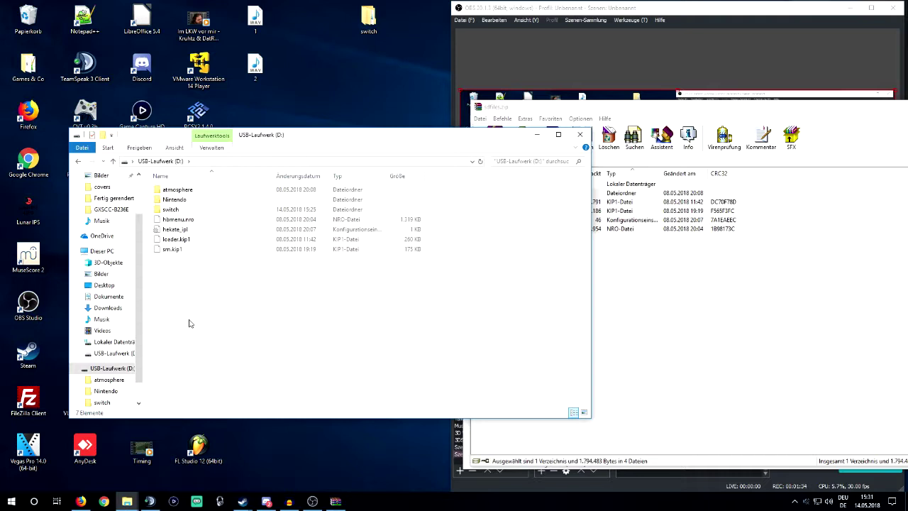
drag(203, 318, 246, 319)
Bring the Downloads window to the front, place it over the drive D: window and clear its file selection
drag(424, 135, 679, 116)
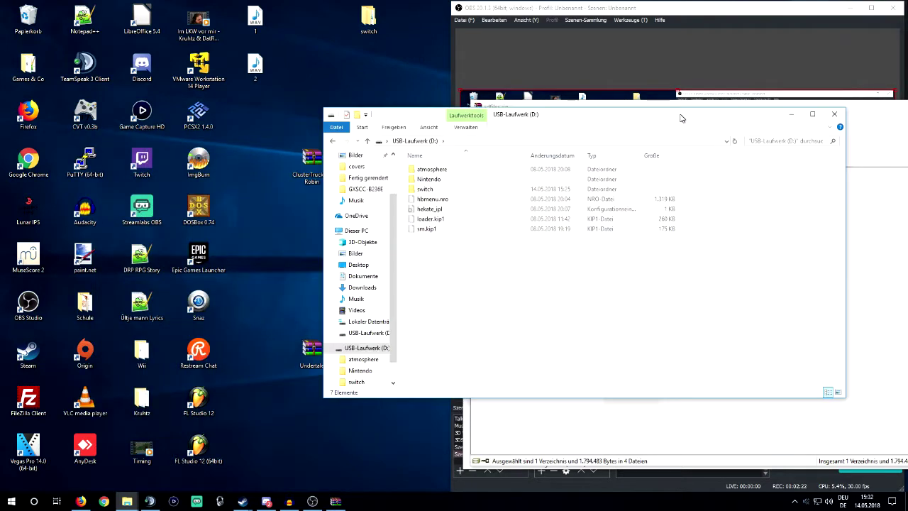
mouse_move(127, 500)
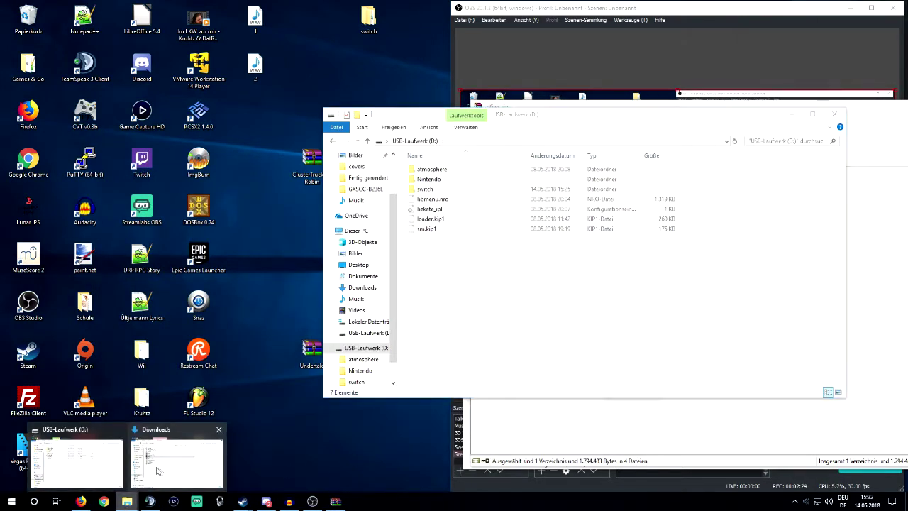
click(176, 461)
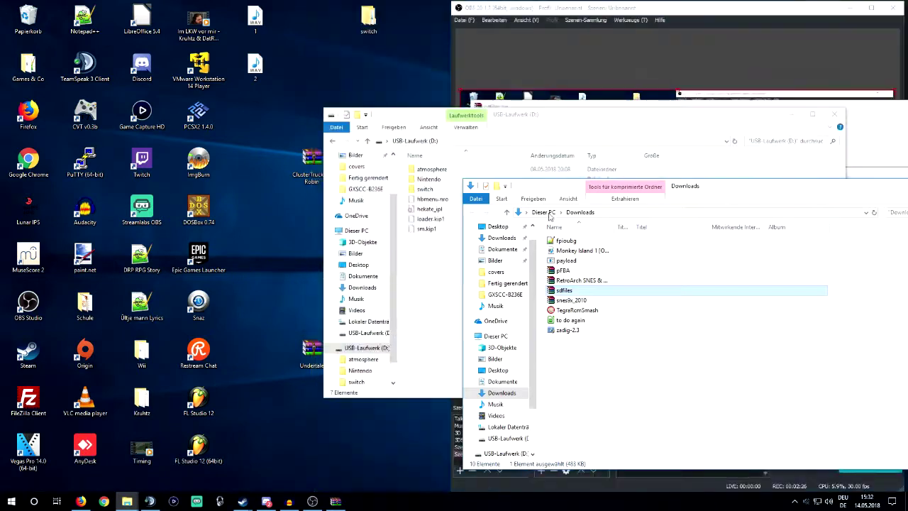
drag(567, 191, 349, 120)
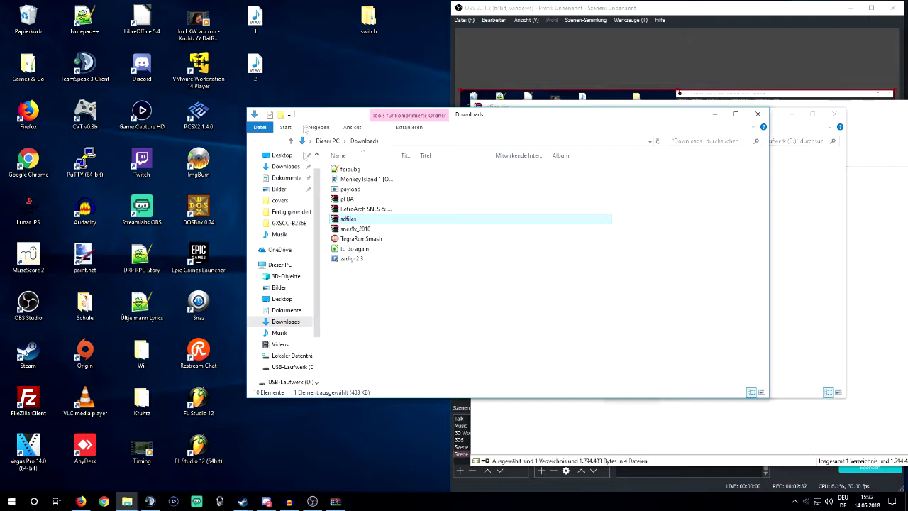
key(ctrl+a)
click(377, 288)
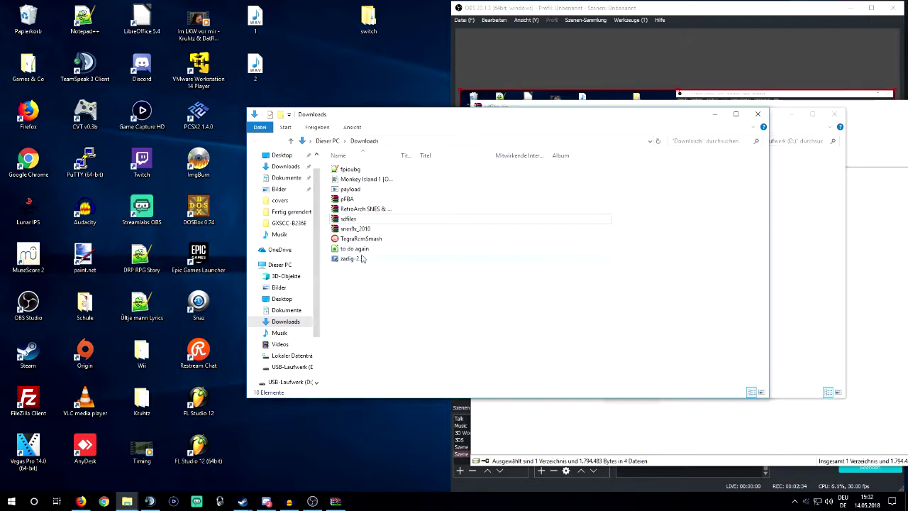
Launch zadig-2.3 from the Downloads folder and return to the Downloads window
click(363, 240)
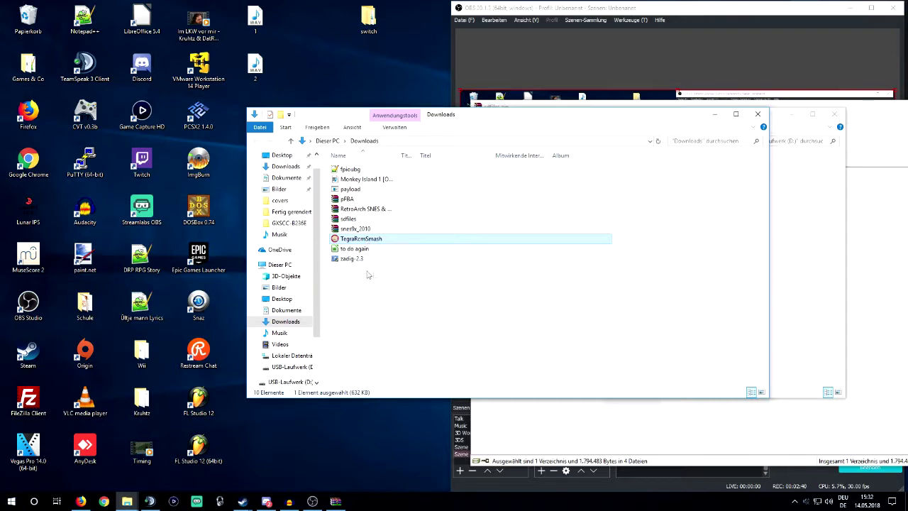
click(349, 261)
click(344, 240)
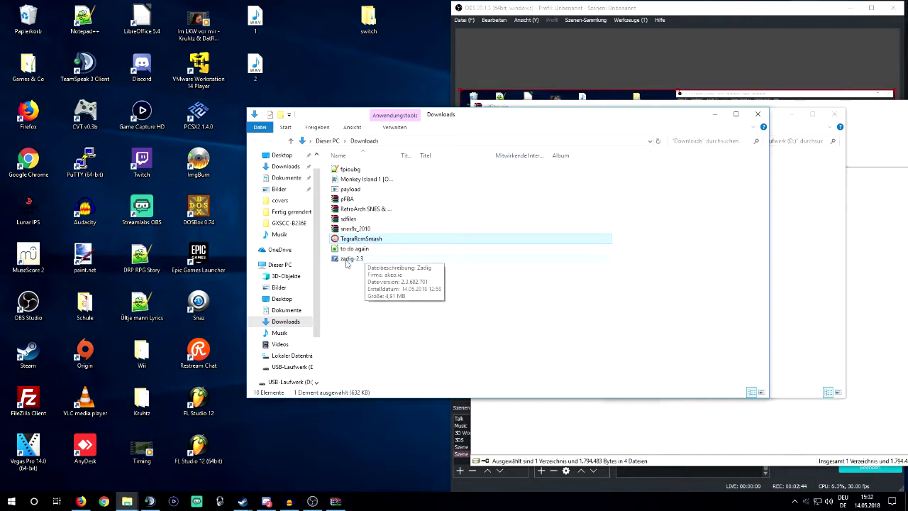
double_click(347, 261)
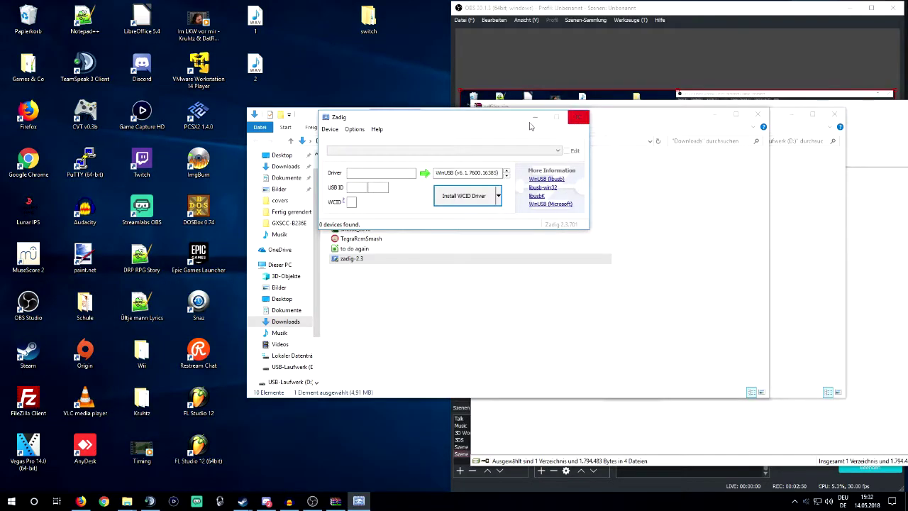
click(475, 285)
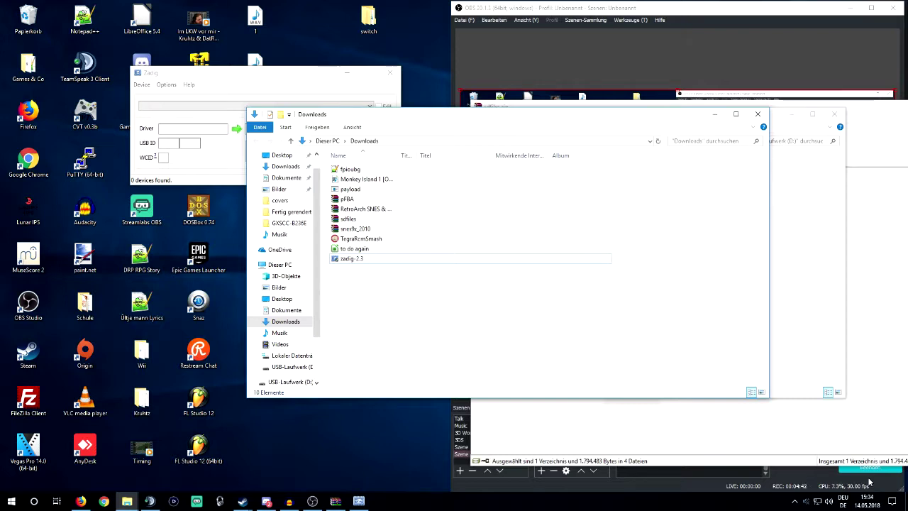
Search Windows for "geräte" and open the Device Manager (Geräte-Manager)
click(35, 501)
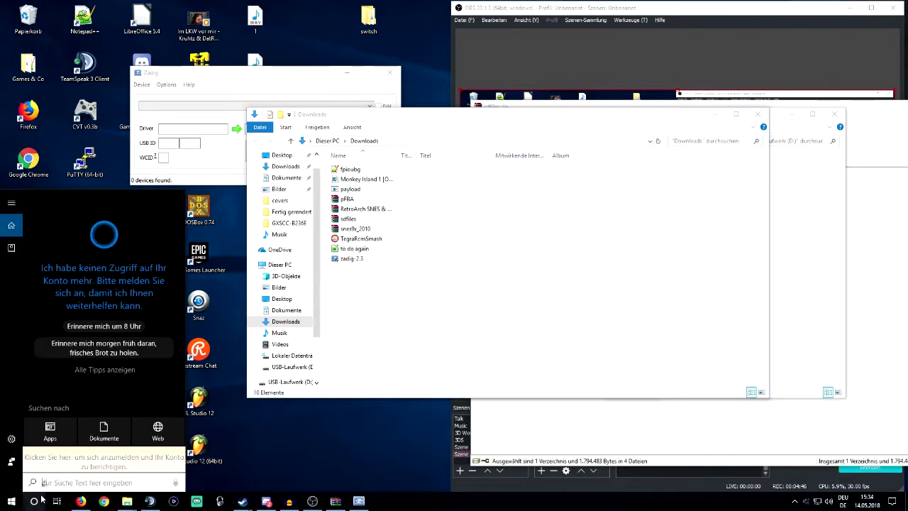
text(geräte)
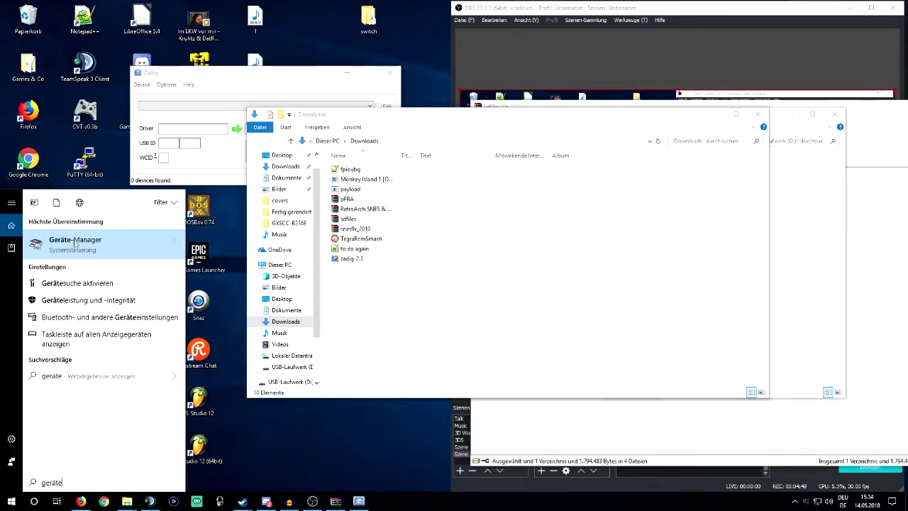
click(75, 243)
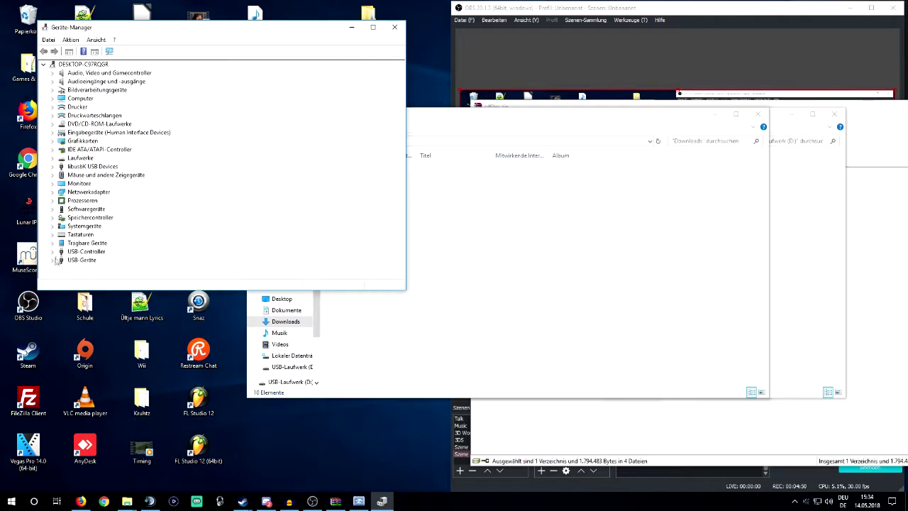
Inspect the devices under USB-Geräte and USB-Controller, collapse both categories and close the Device Manager
click(53, 260)
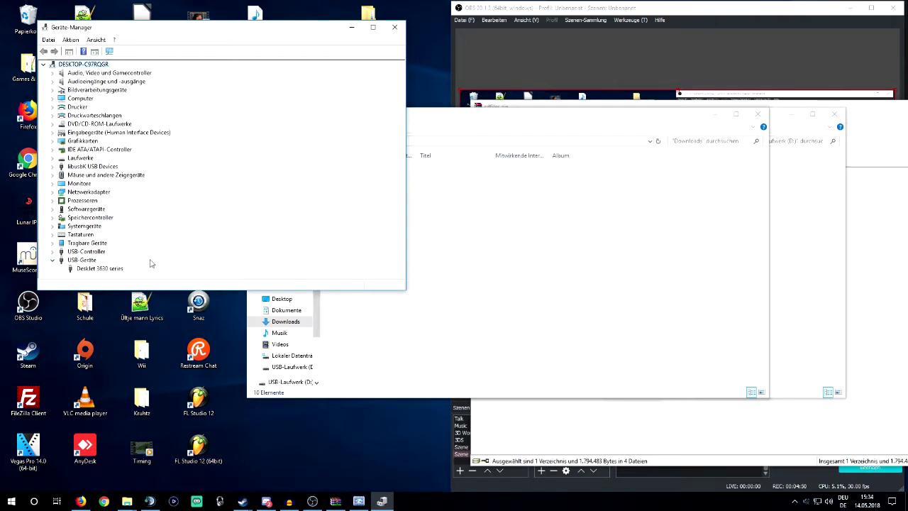
click(52, 252)
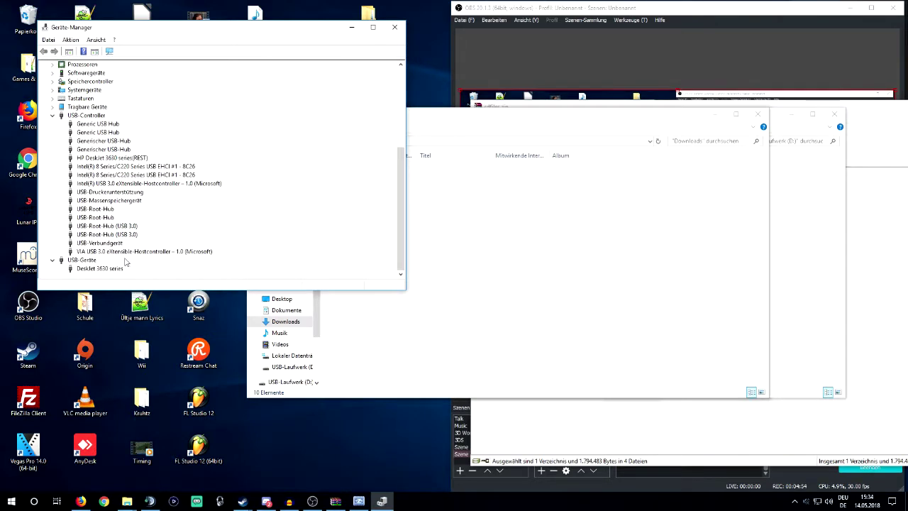
click(53, 260)
scroll(57, 266, up, 6)
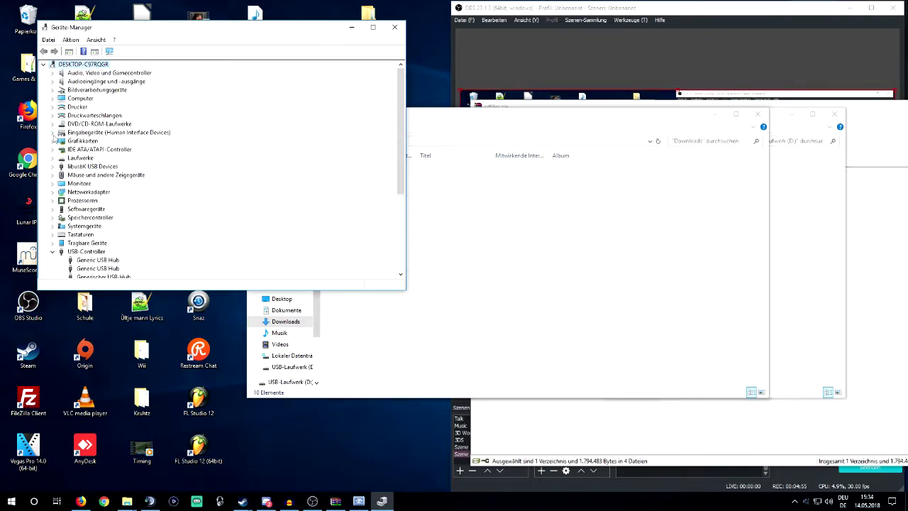
click(51, 252)
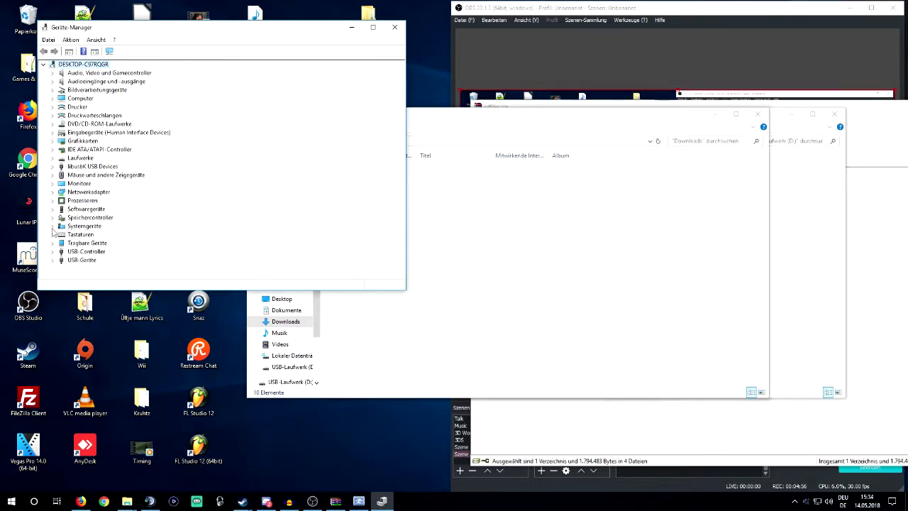
click(394, 27)
Enable List All Devices in Zadig, move its window clear of the desktop icons and check that the option is ticked
click(295, 75)
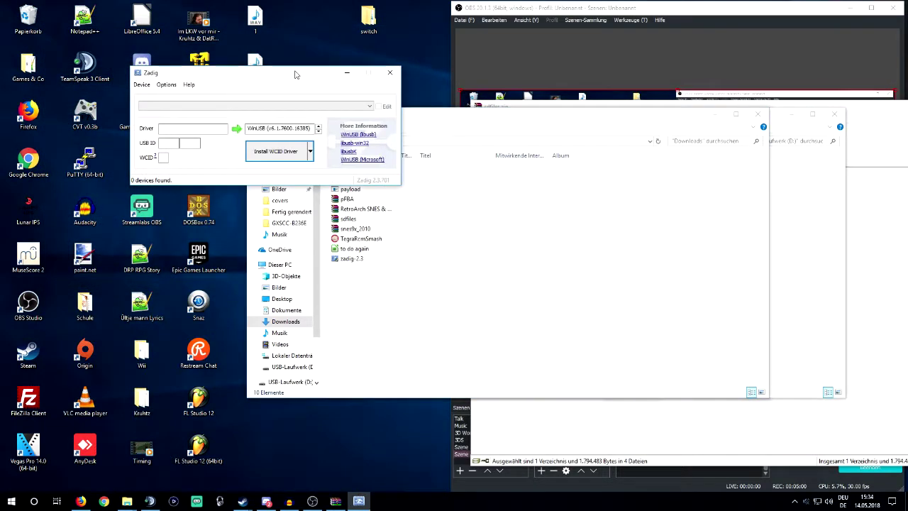
click(167, 85)
click(175, 95)
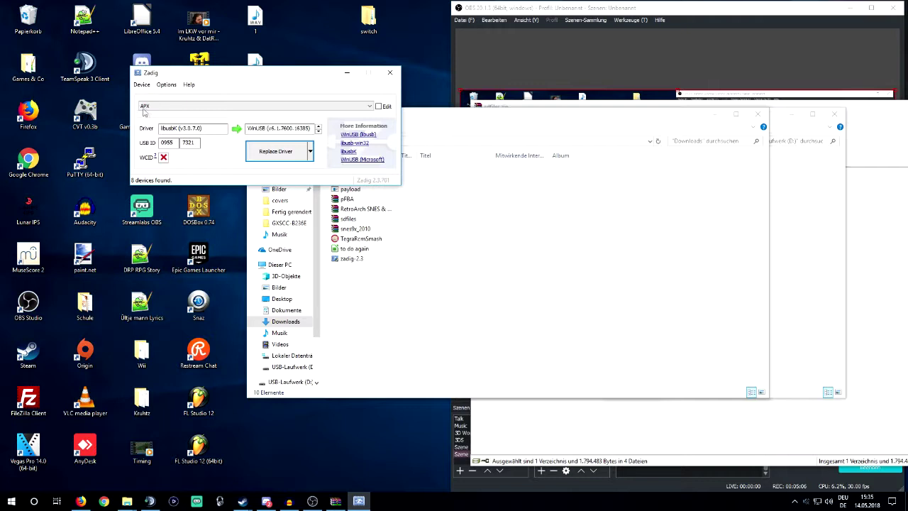
drag(185, 72, 292, 87)
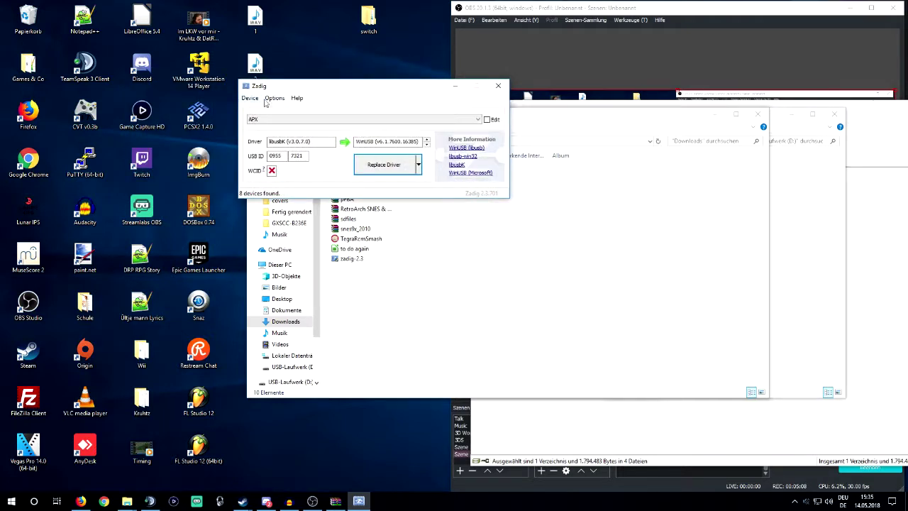
click(274, 97)
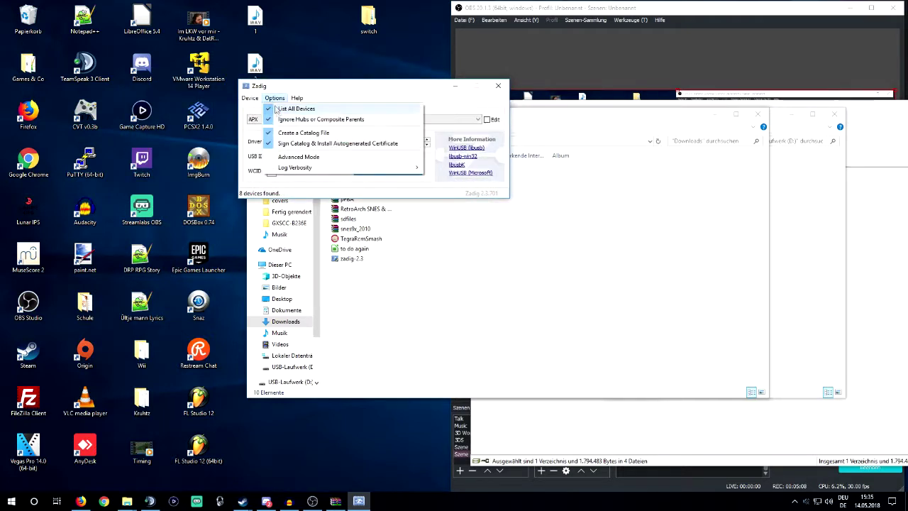
click(346, 86)
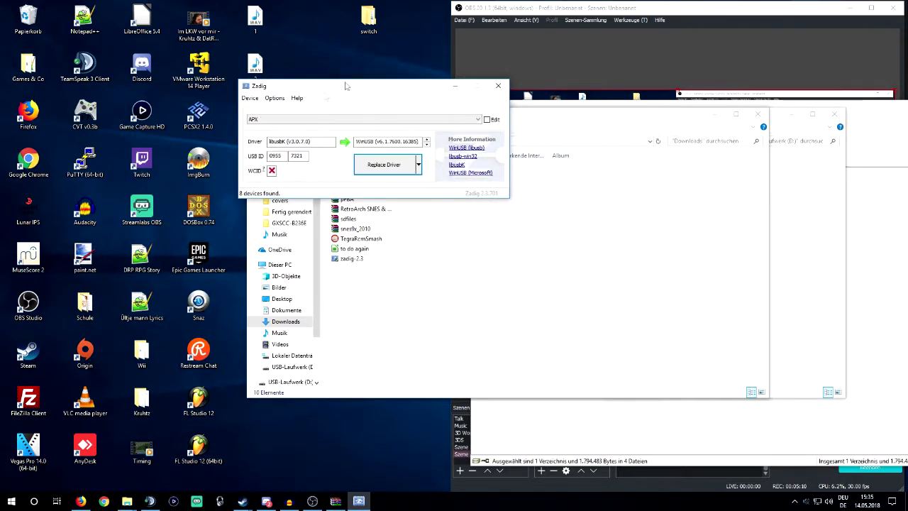
Choose APX as the device in Zadig and set its target driver to libusbK (v3.0.7.0)
click(477, 123)
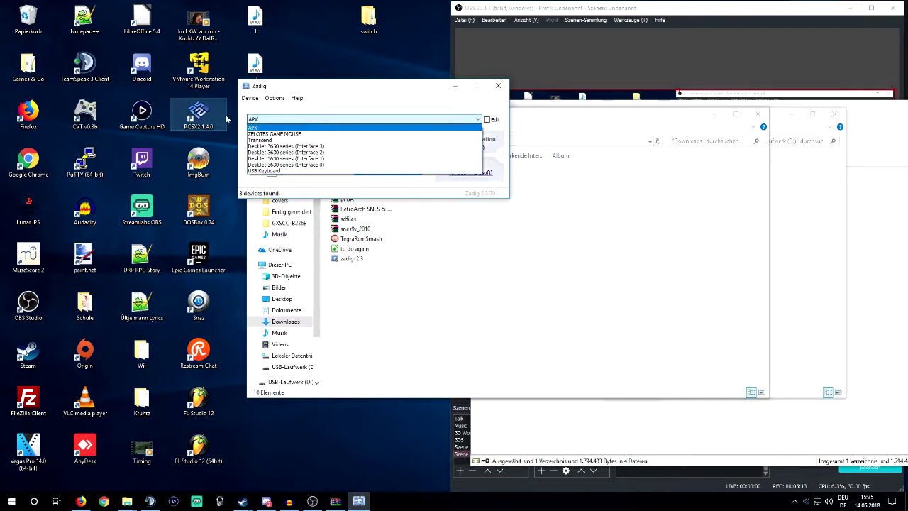
click(284, 130)
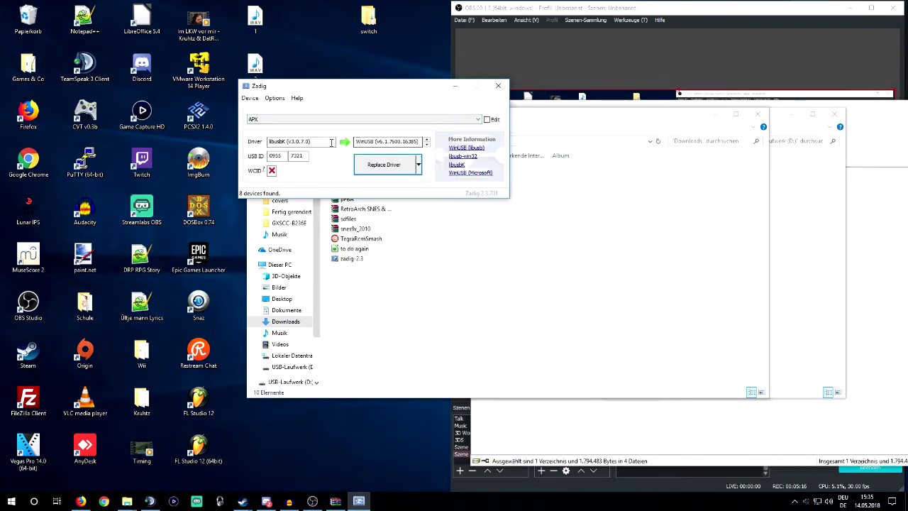
click(426, 144)
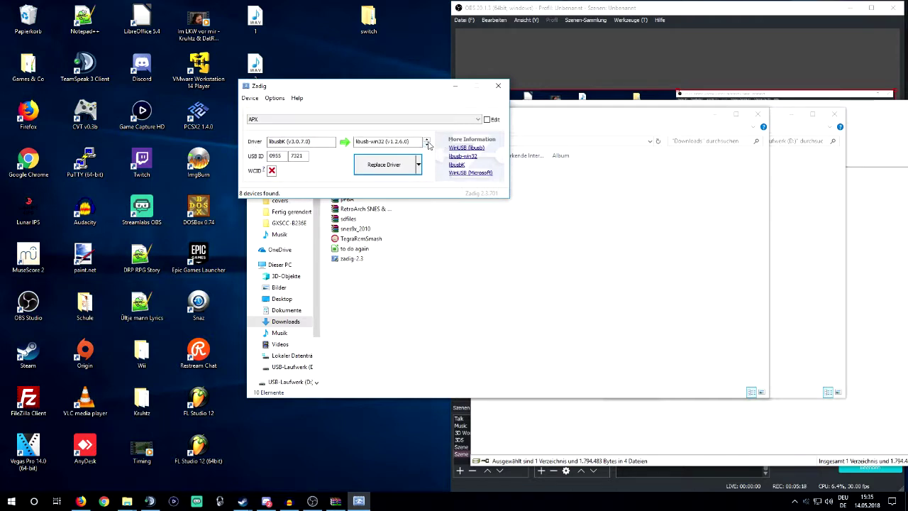
click(426, 146)
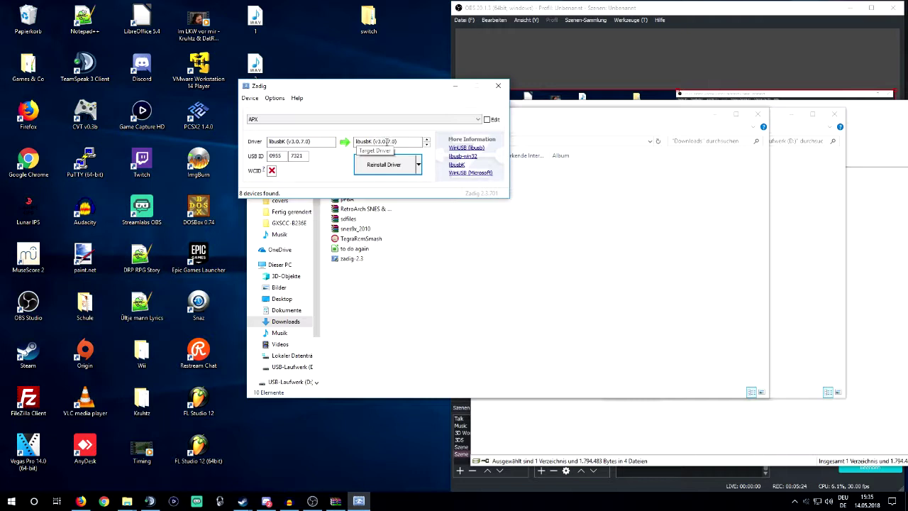
drag(403, 144, 348, 145)
click(259, 122)
click(259, 125)
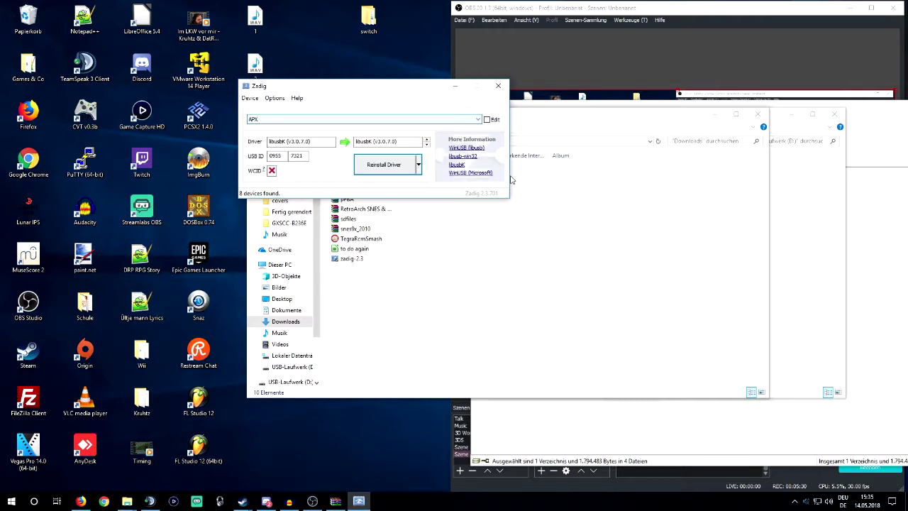
Reinstall the libusbK driver for the APX device and dismiss the installation message
click(376, 156)
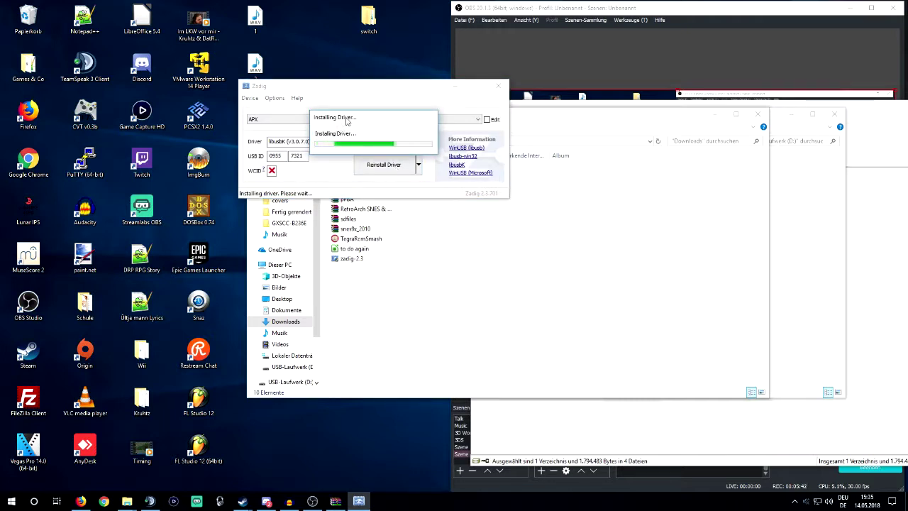
drag(355, 123, 346, 131)
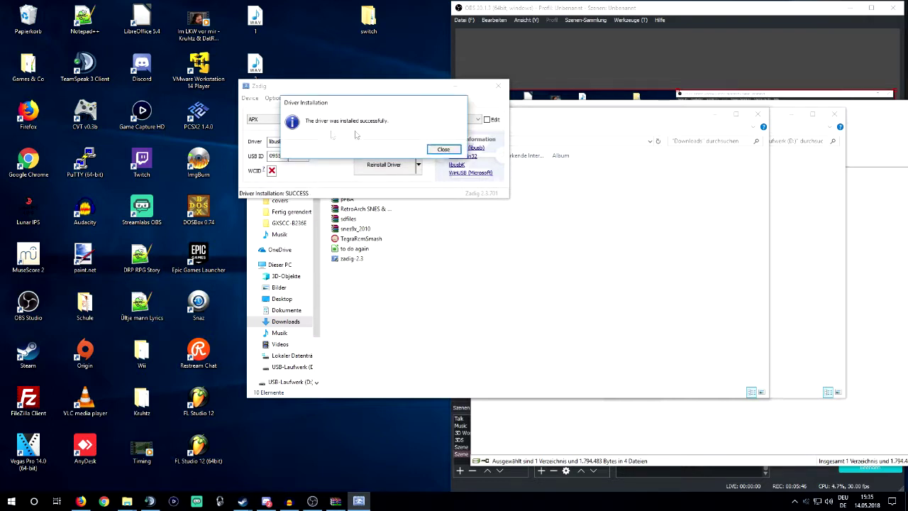
click(452, 153)
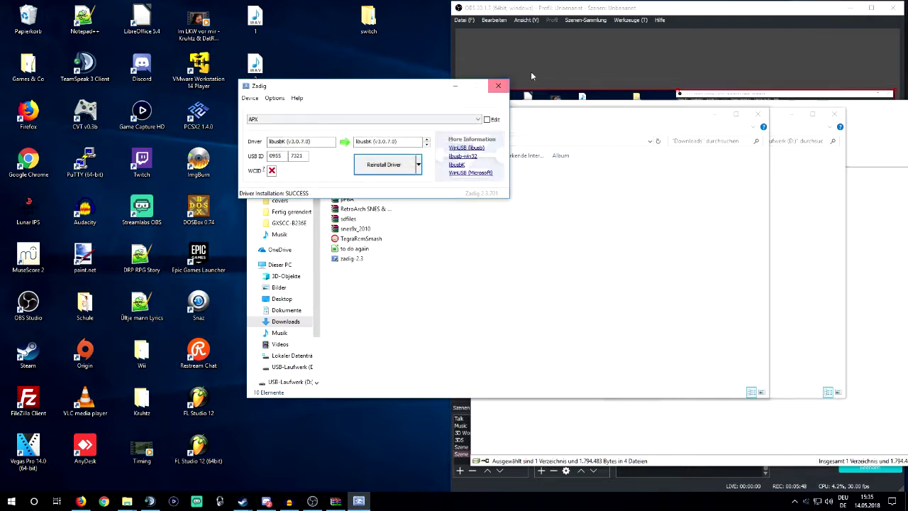
Close Zadig and bring the OBS window to the front
click(497, 86)
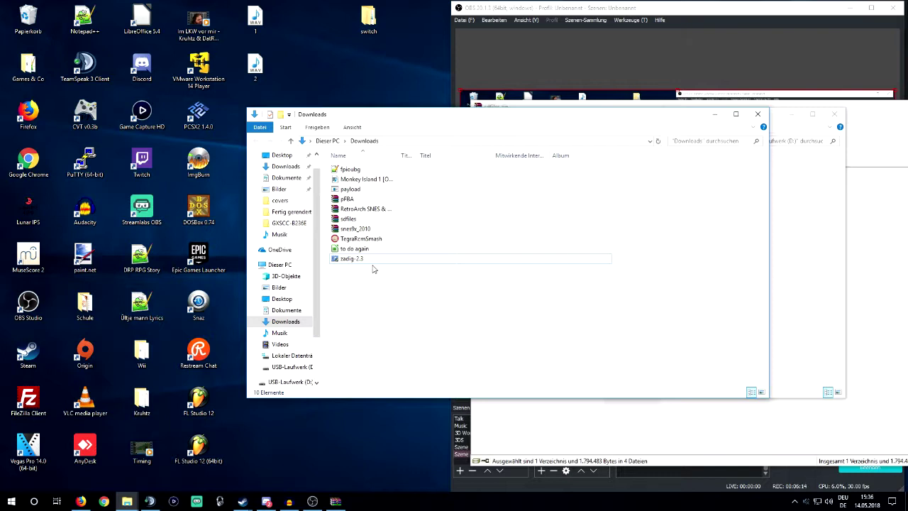
click(552, 478)
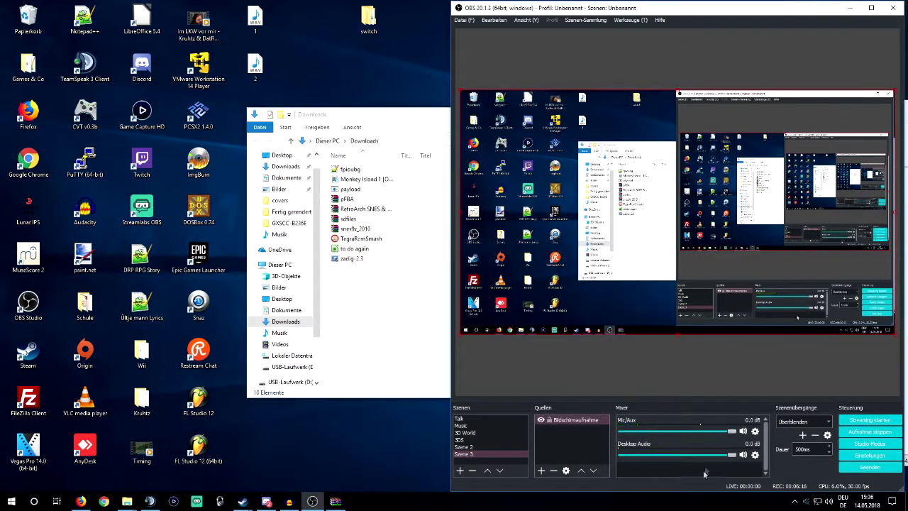